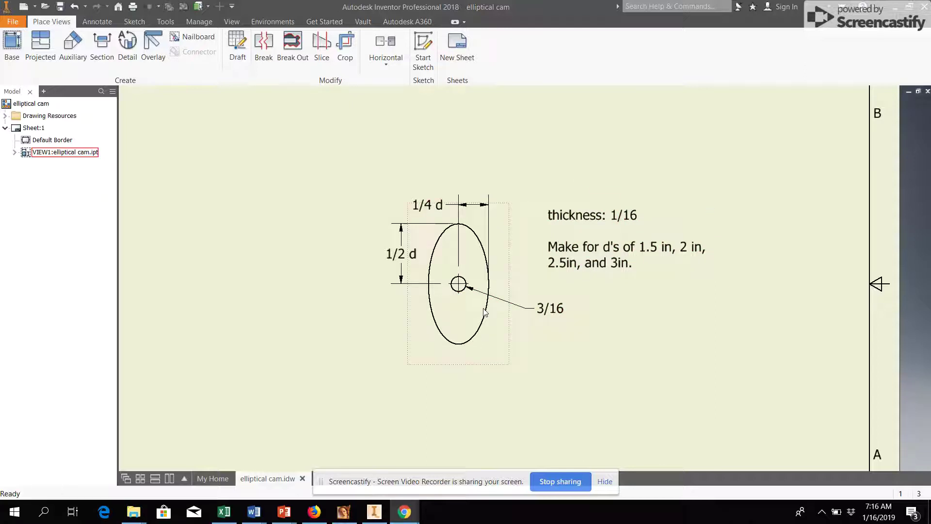
Switch to Part1 and open its Parameters table from the Manage tab.
click(603, 481)
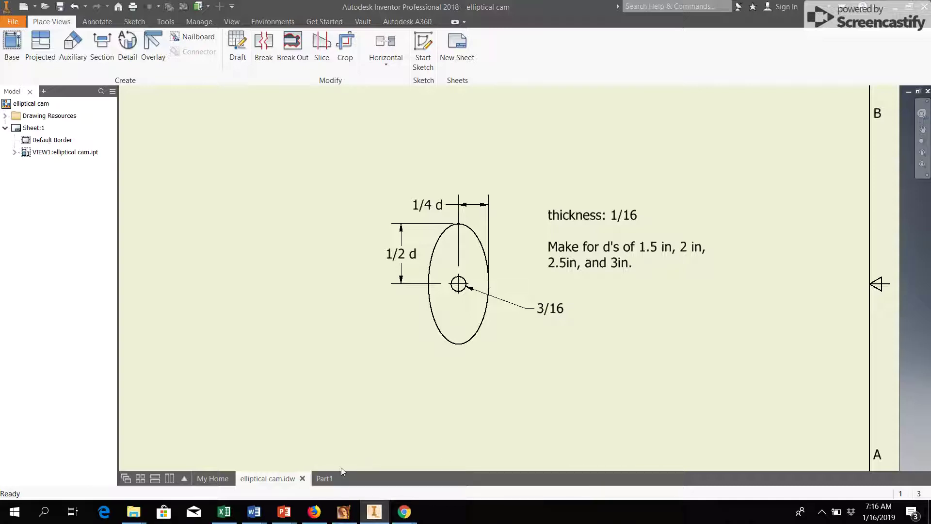
click(328, 481)
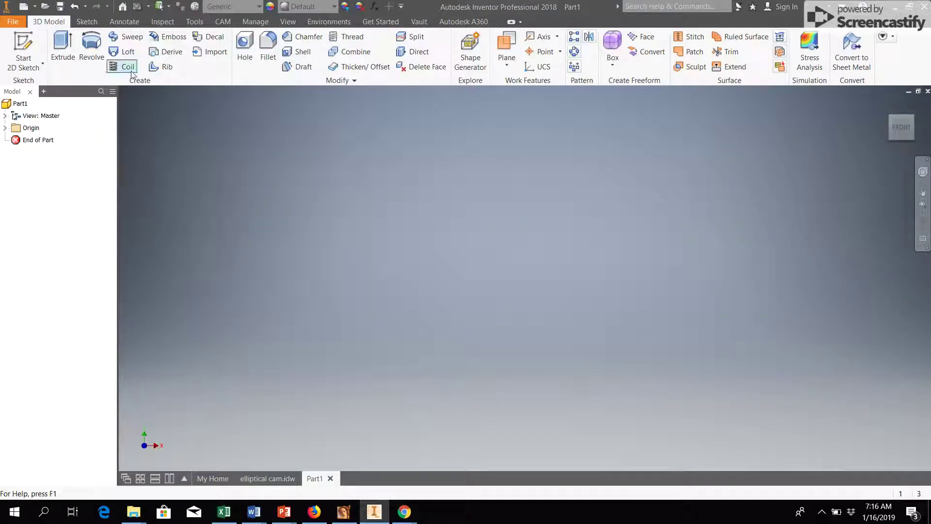
click(247, 25)
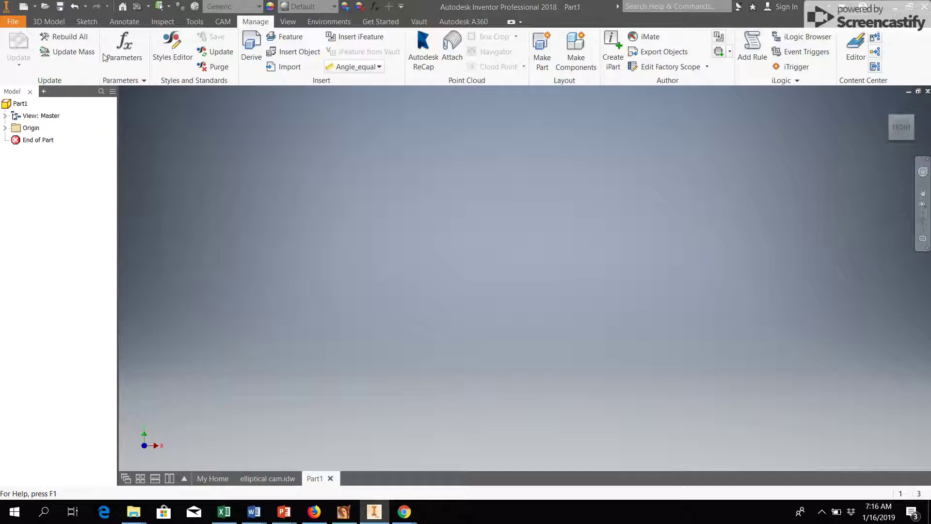
click(129, 55)
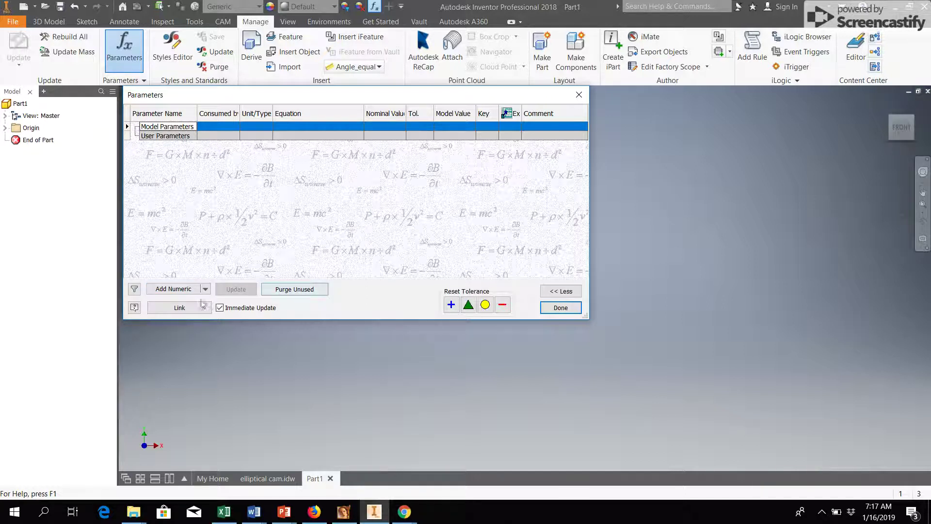
Add a numeric user parameter named d and set its equation to 1.5.
click(204, 290)
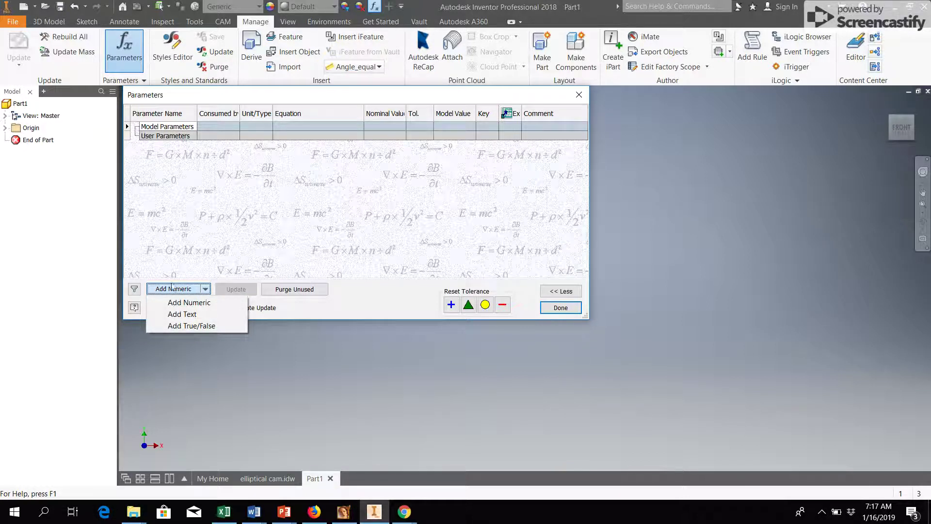
click(182, 302)
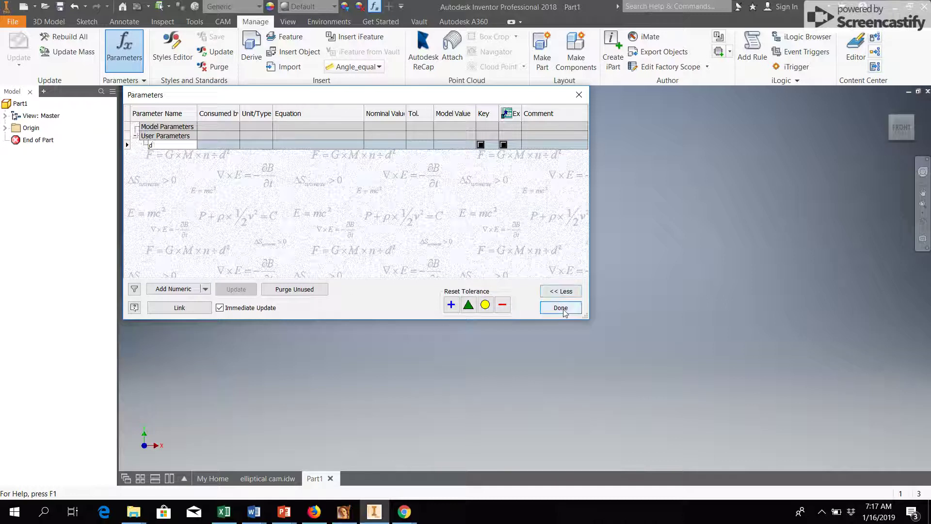
click(203, 145)
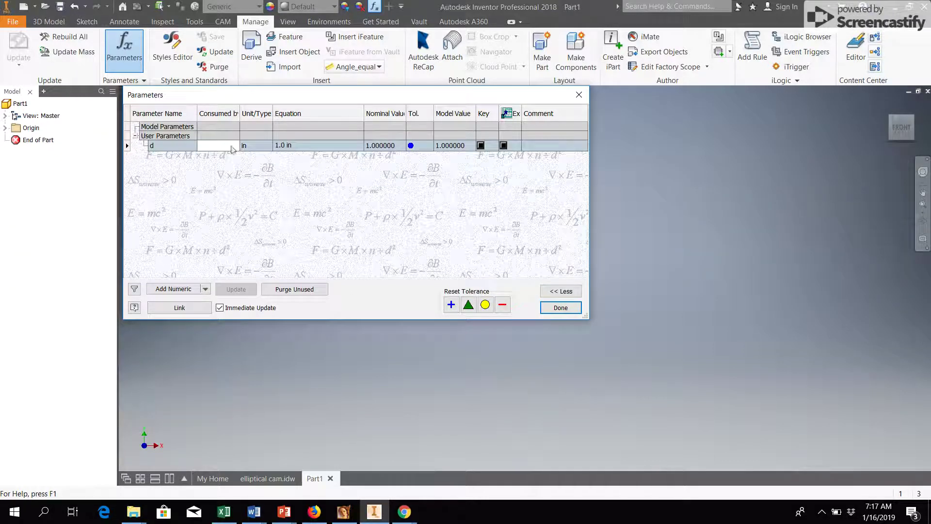
click(297, 145)
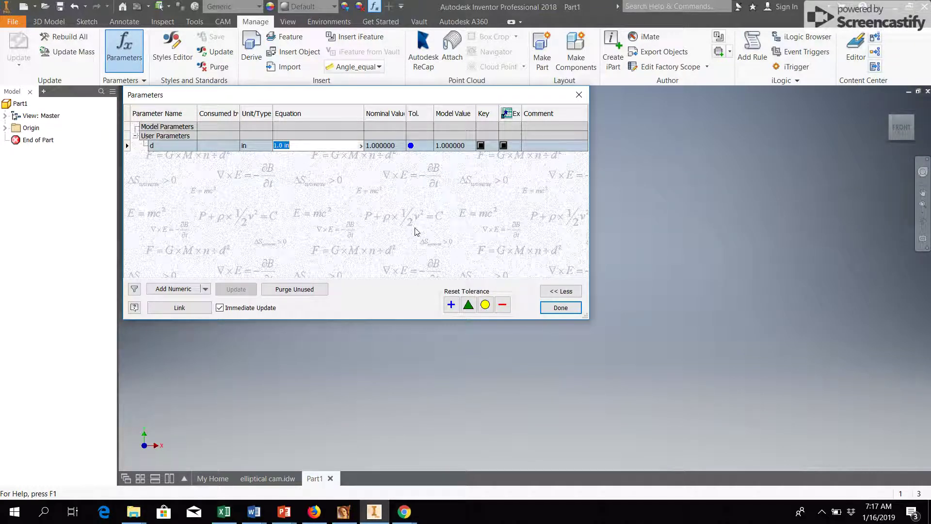
text(1.5)
Check the elliptical cam drawing for reference with the Parameters table moved aside, then return to Part1.
click(270, 482)
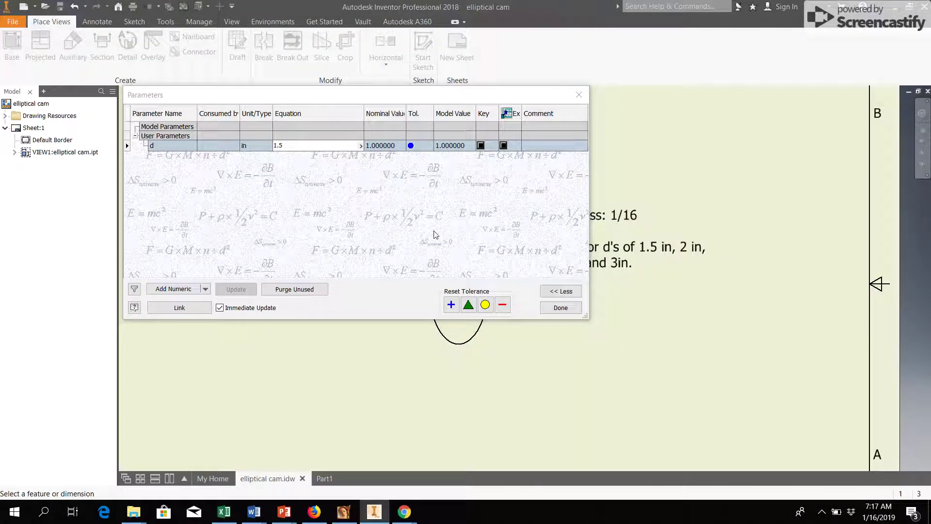
drag(436, 99, 478, 77)
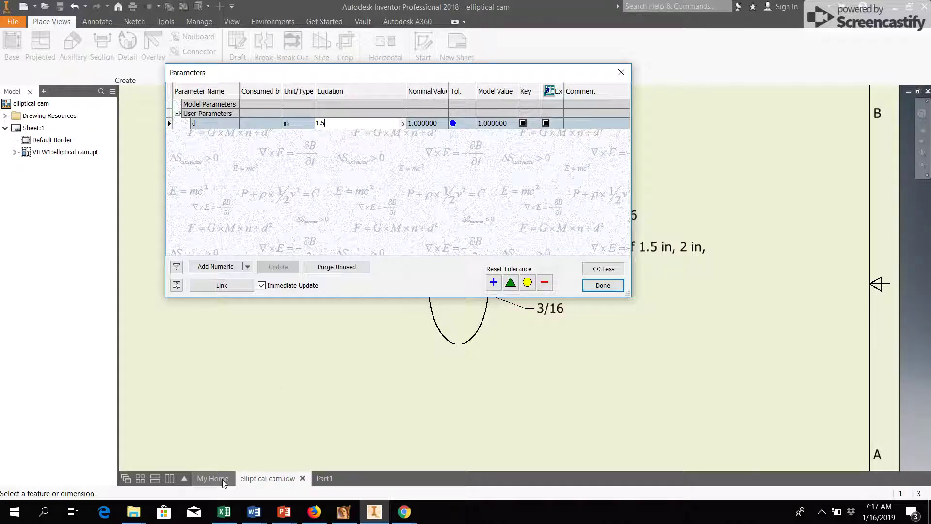
click(323, 479)
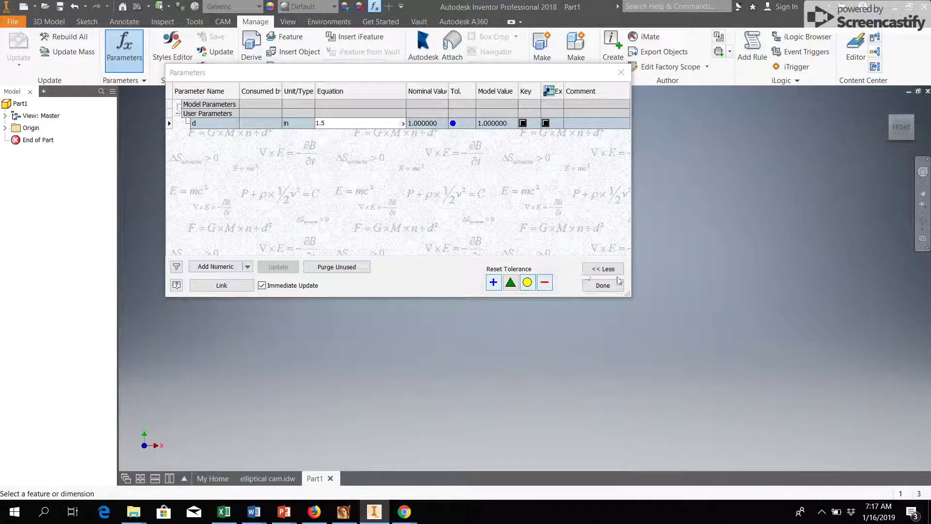
Apply the parameters and start a 2D sketch on the front origin plane.
click(603, 286)
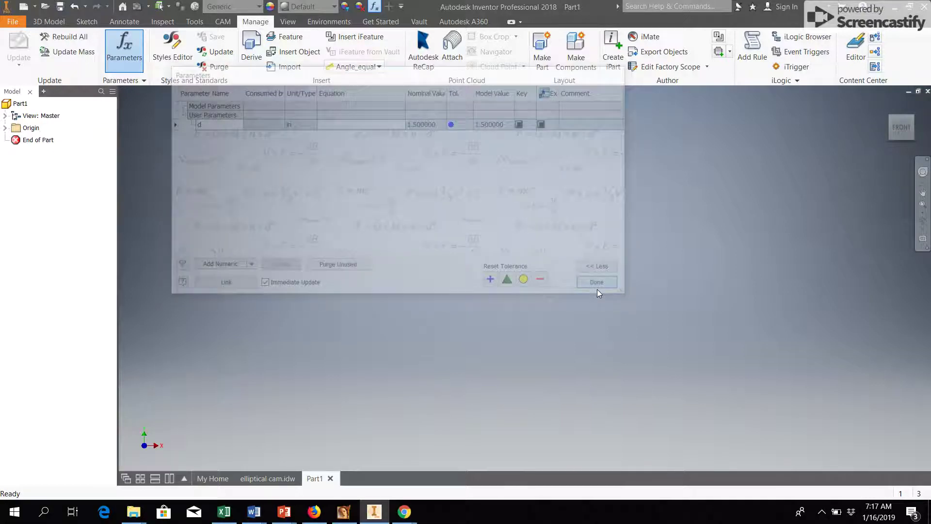
click(86, 22)
click(27, 44)
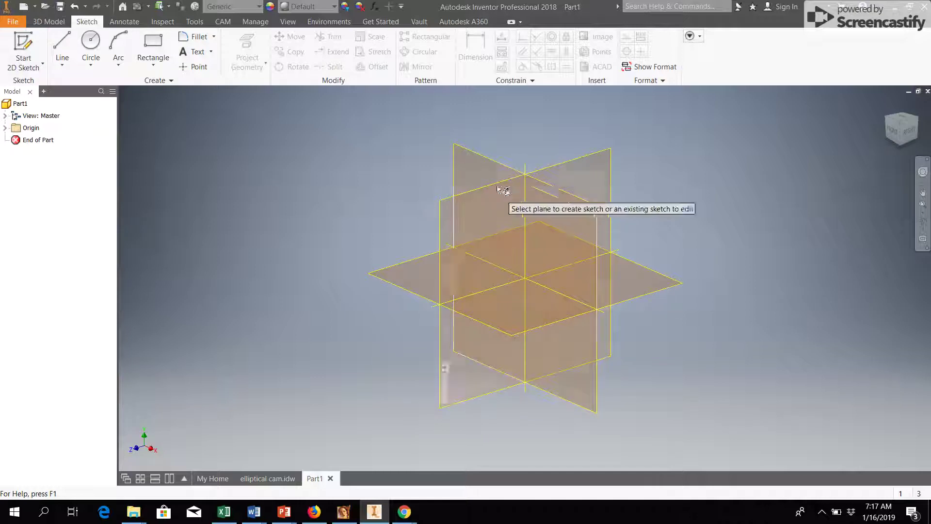
click(459, 155)
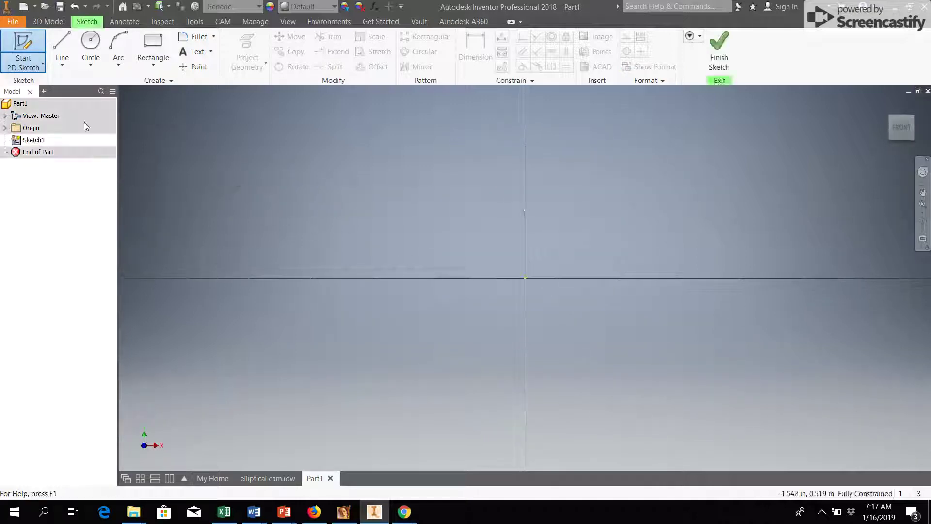
Draw an ellipse centred on the sketch origin with its major axis vertical.
click(92, 66)
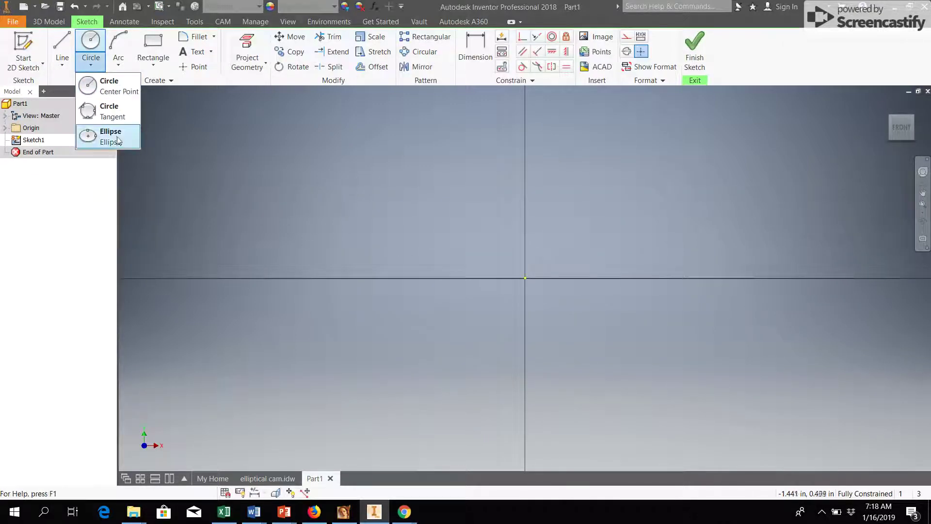
click(108, 132)
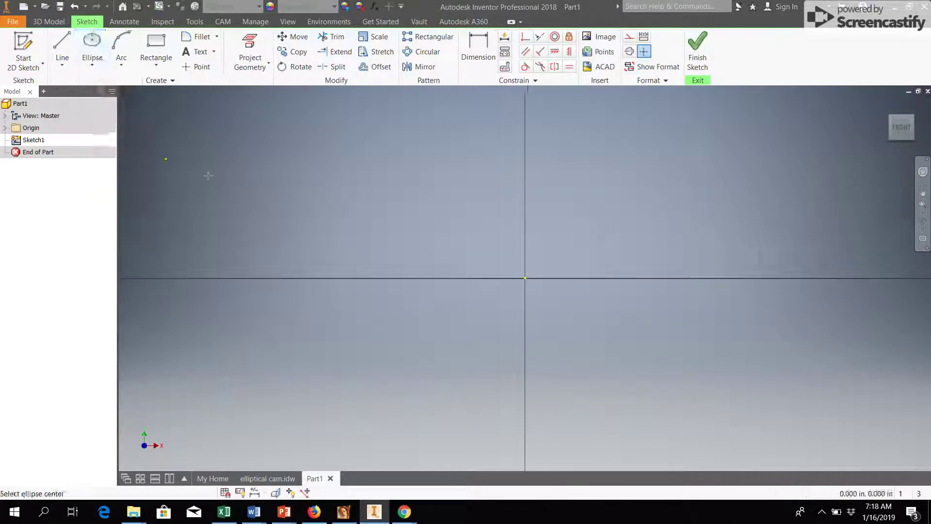
click(525, 278)
click(526, 146)
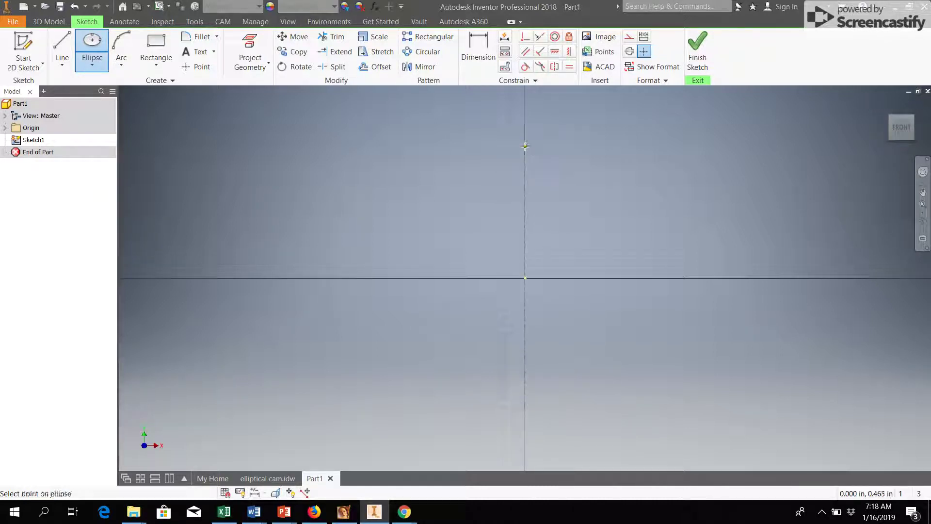
click(546, 154)
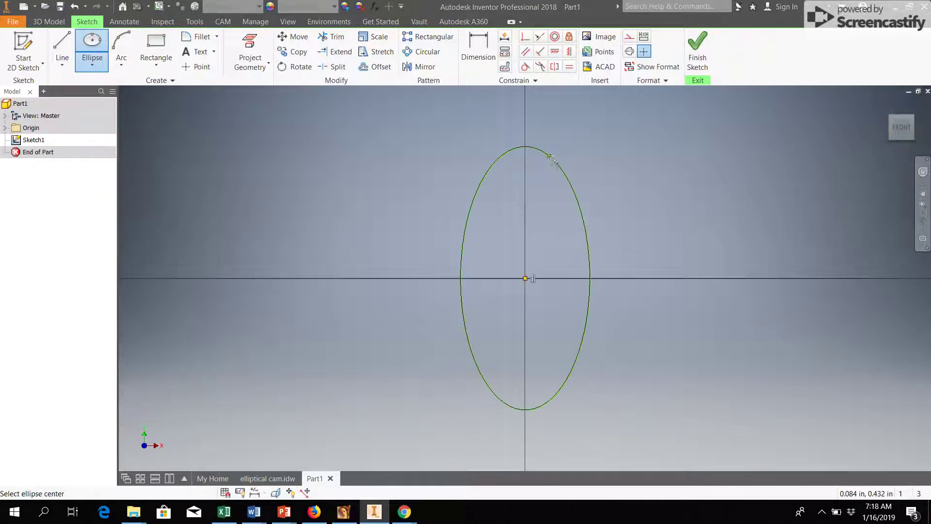
click(478, 50)
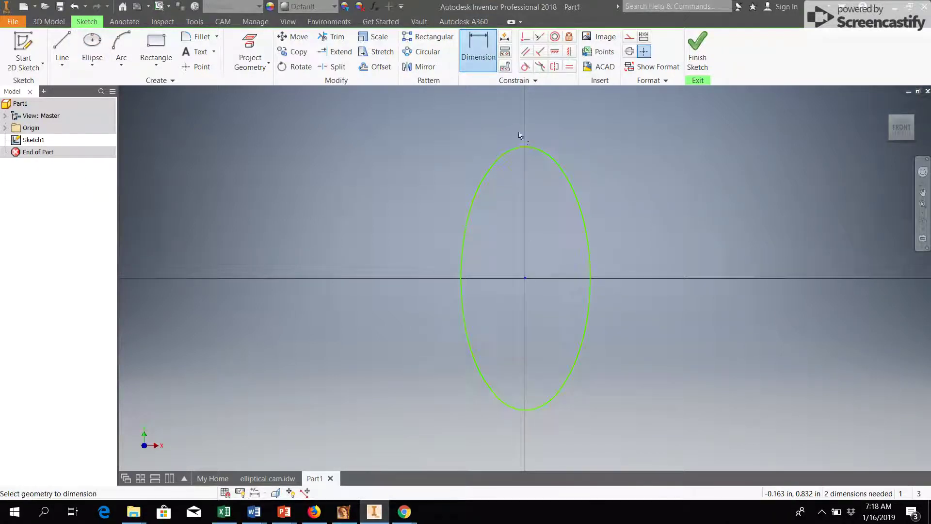
Dimension the ellipse's vertical semi-axis with the formula =.5*d (0.750 in).
click(506, 149)
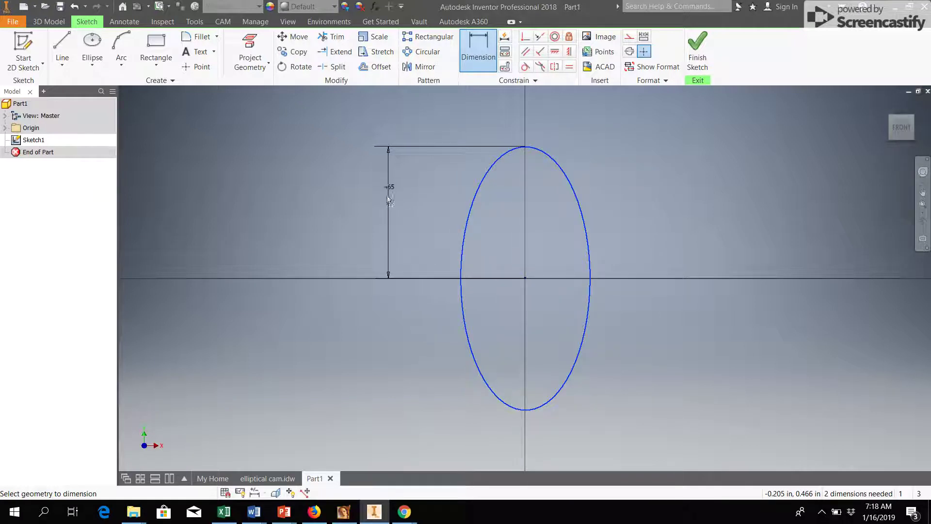
click(390, 213)
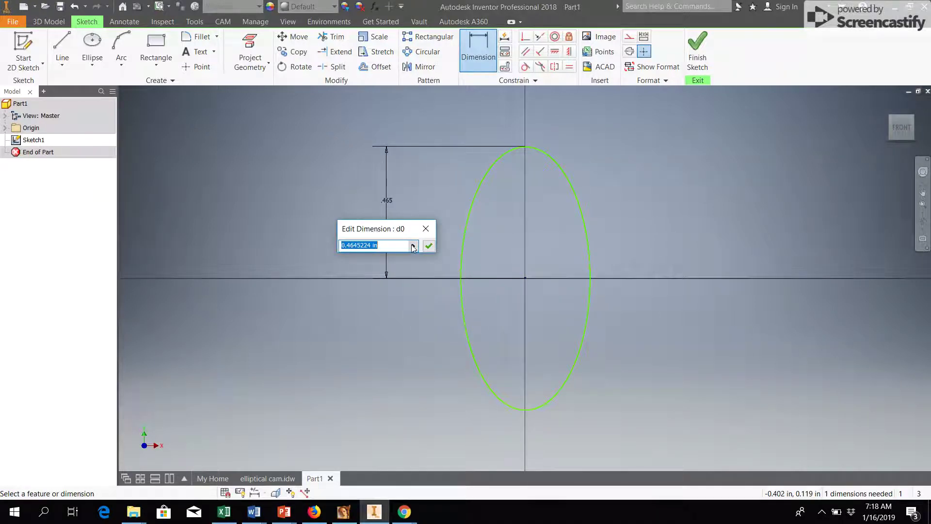
text(=)
text(.5i)
key(BackSpace)
text(*d)
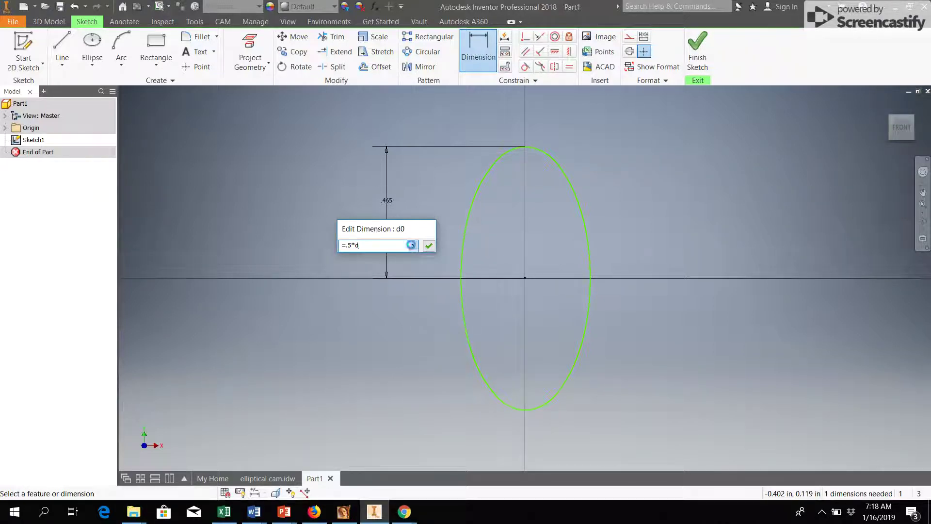
key(Return)
scroll(399, 194, up, 2)
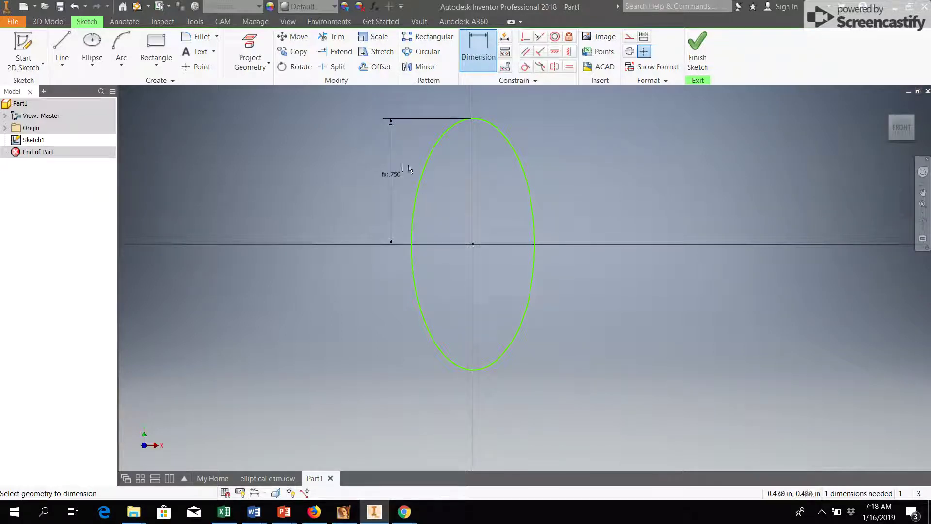
scroll(495, 195, up, 3)
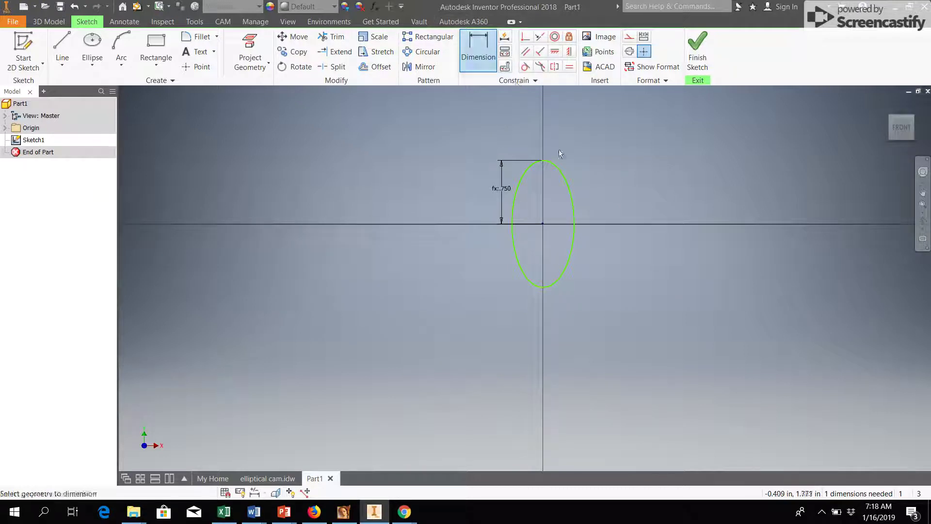
Dimension the horizontal semi-axis with the formula .1/4*d0, giving 0.375 in.
click(558, 167)
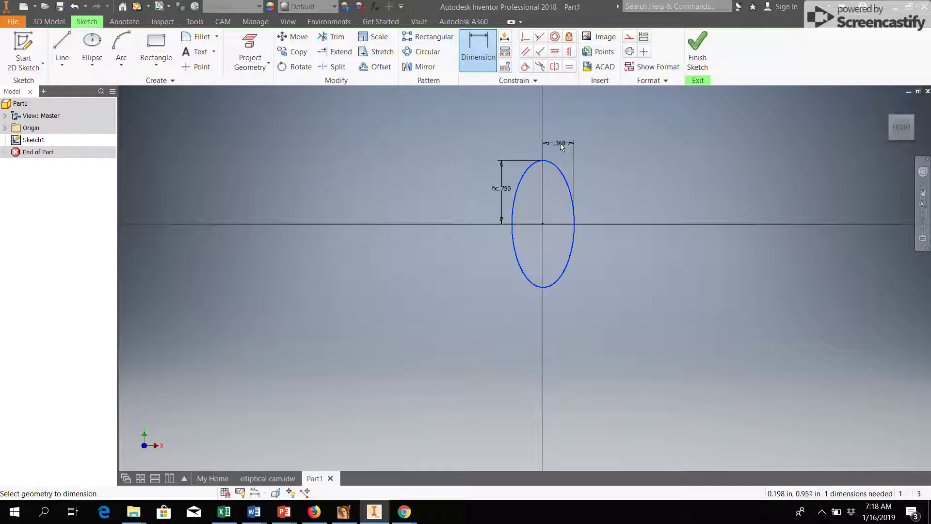
click(562, 146)
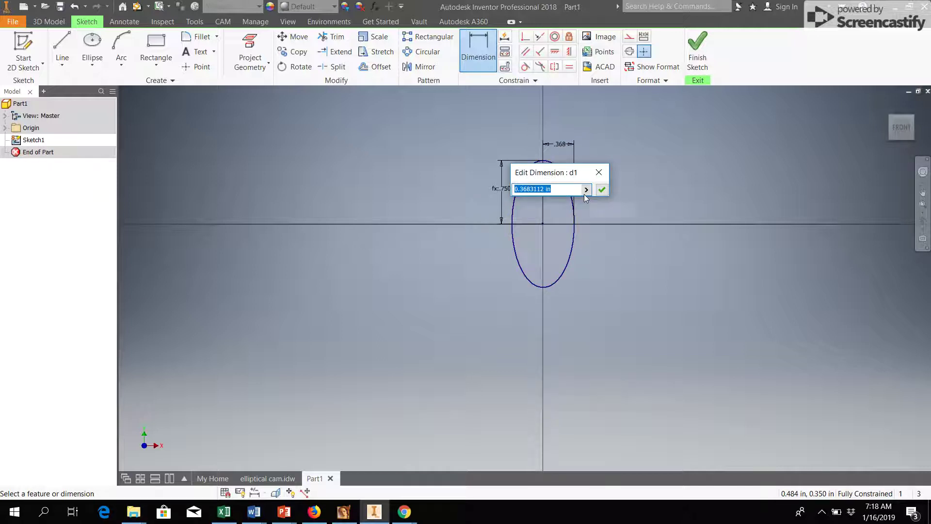
text(.)
text(1/4)
text(*d0)
key(Return)
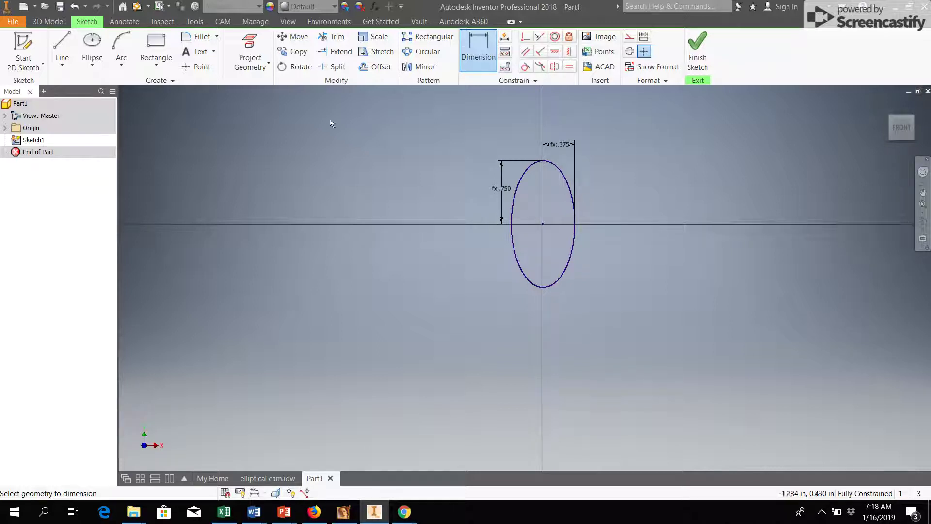
click(92, 63)
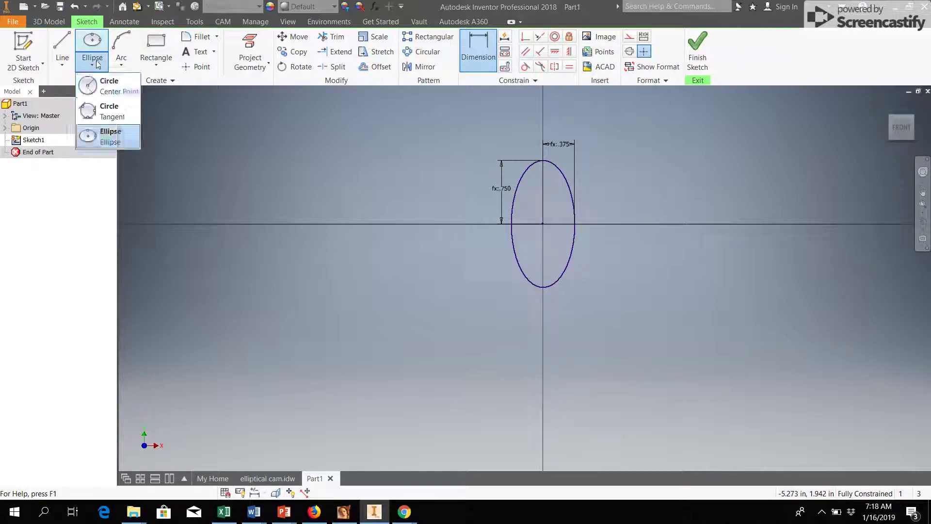
Draw a 3/16 in radius hole circle at the ellipse centre and finish Sketch1.
click(99, 85)
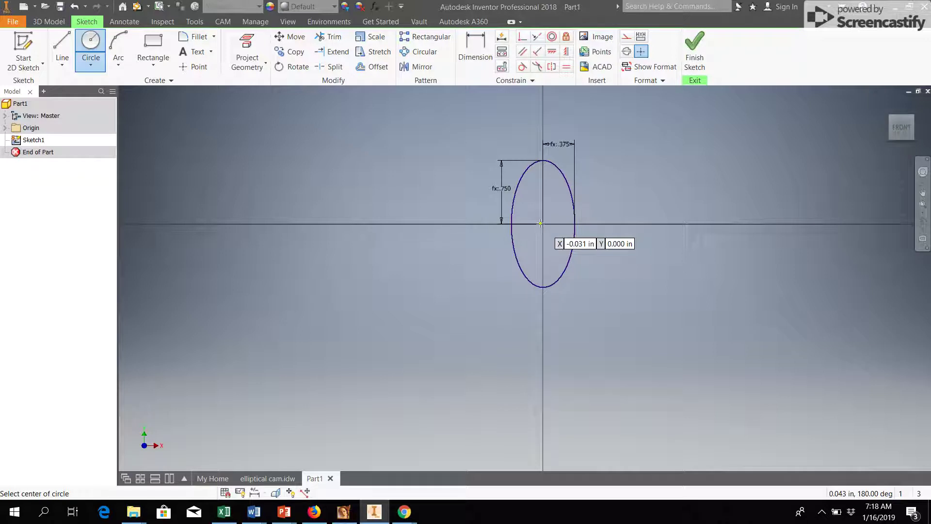
click(542, 224)
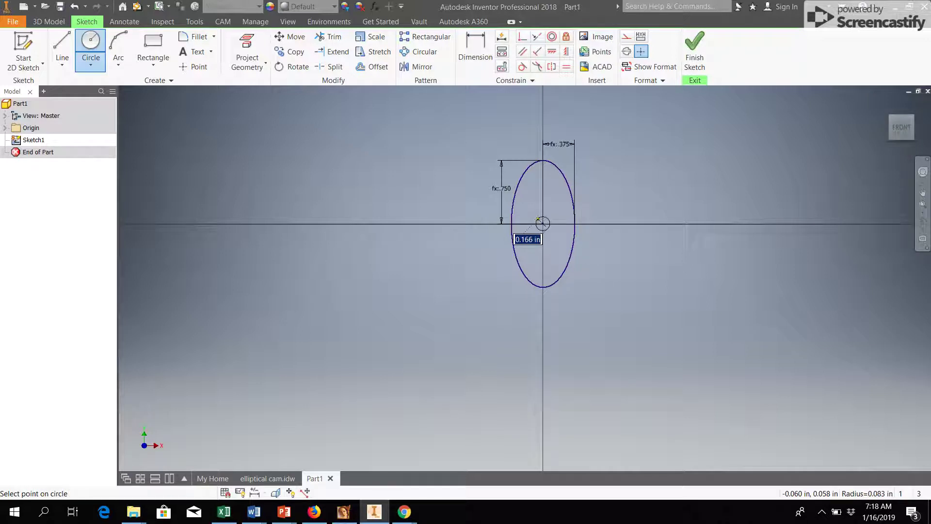
text(3/16)
key(Return)
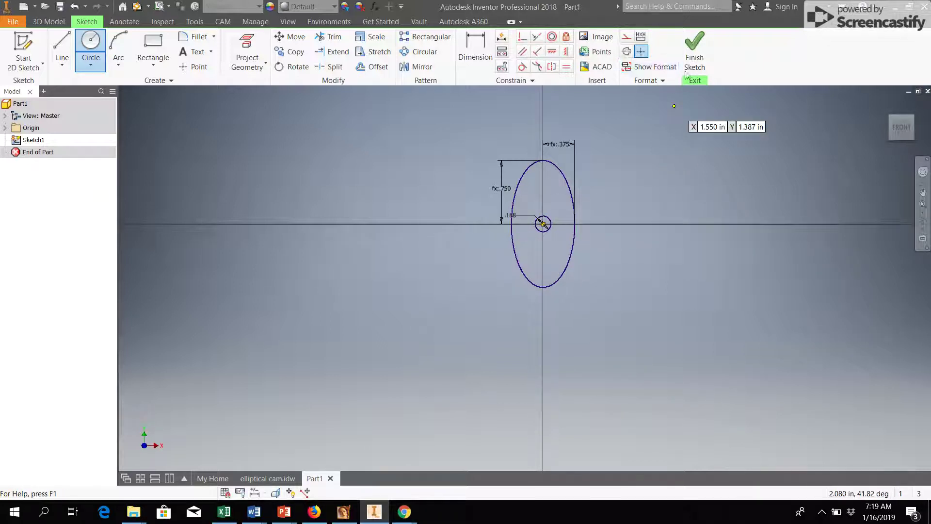
click(697, 50)
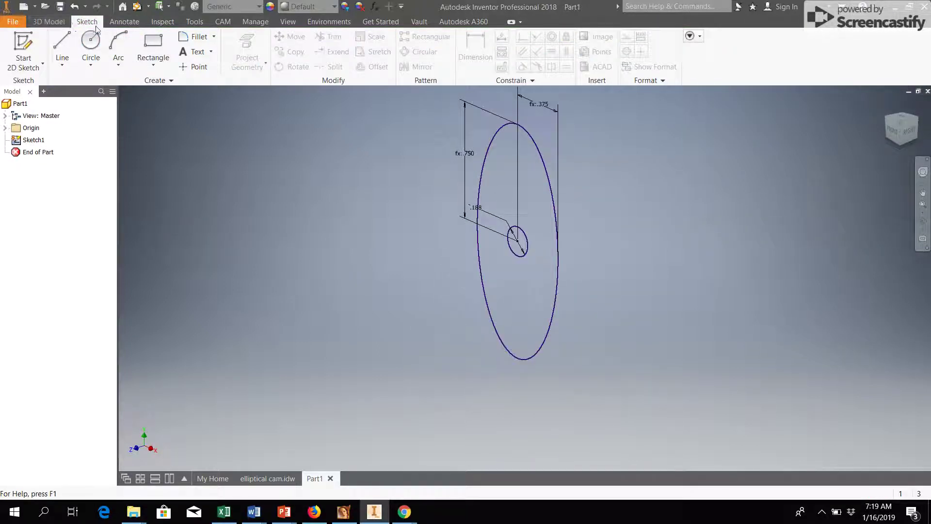
Extrude the ellipse-and-hole profile 1/16 in into a thin disc, then orbit to view it.
click(48, 21)
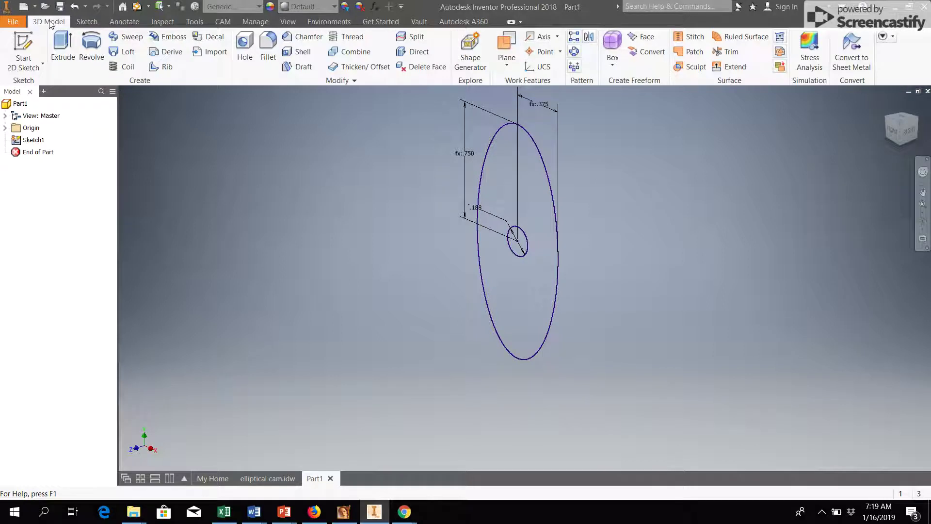
click(65, 45)
click(481, 192)
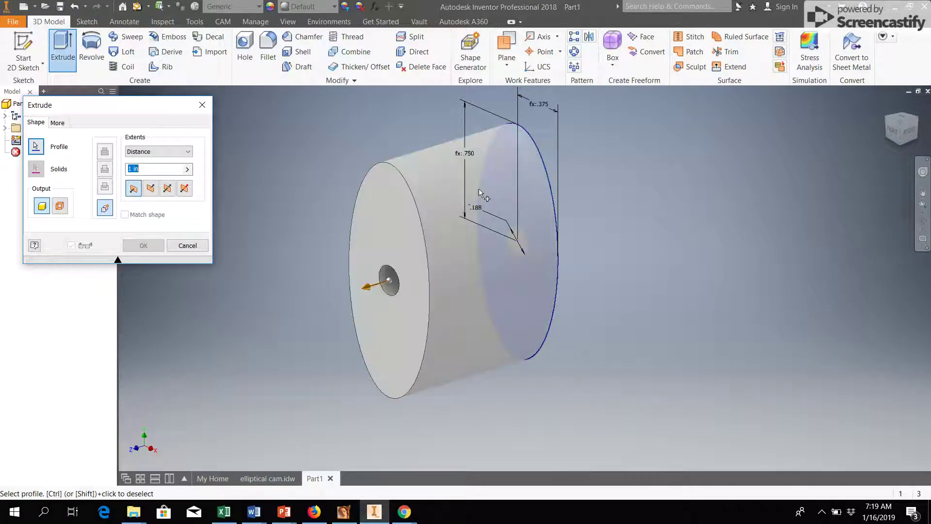
text(=1/16)
key(Return)
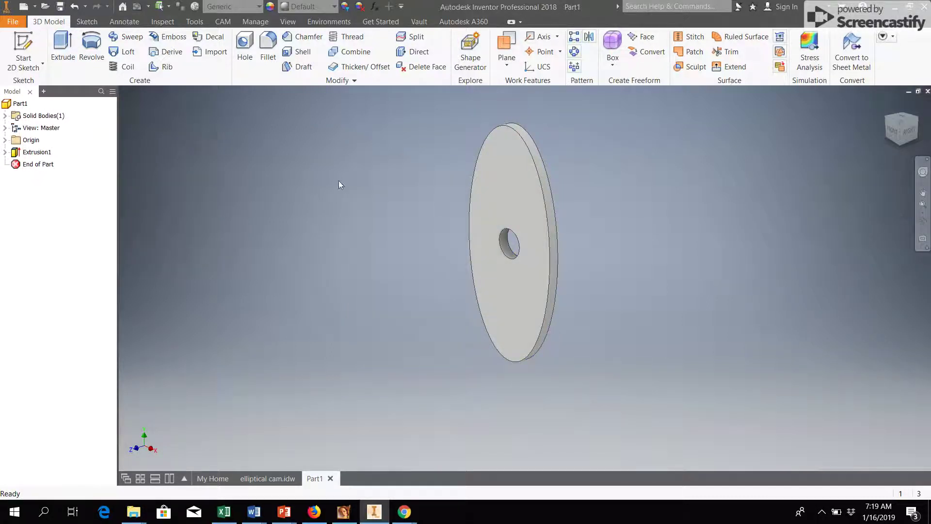
shift+middle_drag(565, 284, 646, 286)
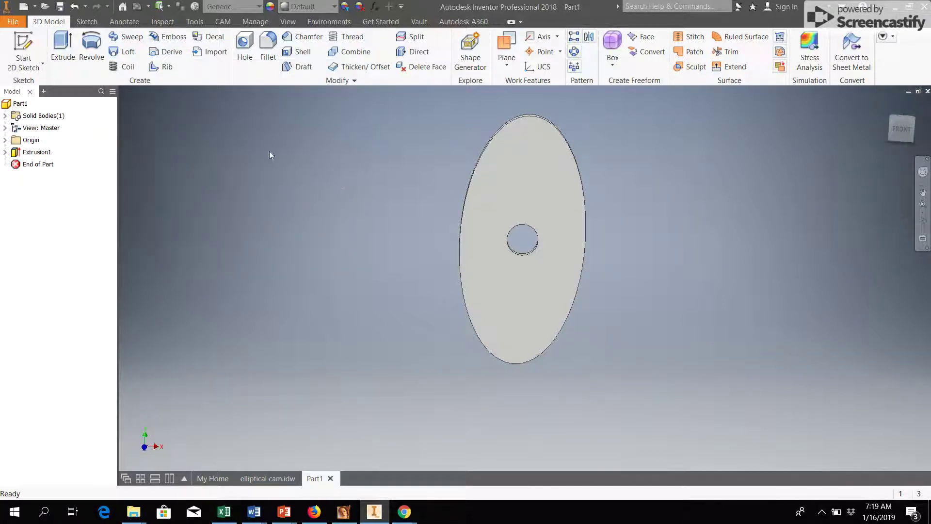
click(256, 21)
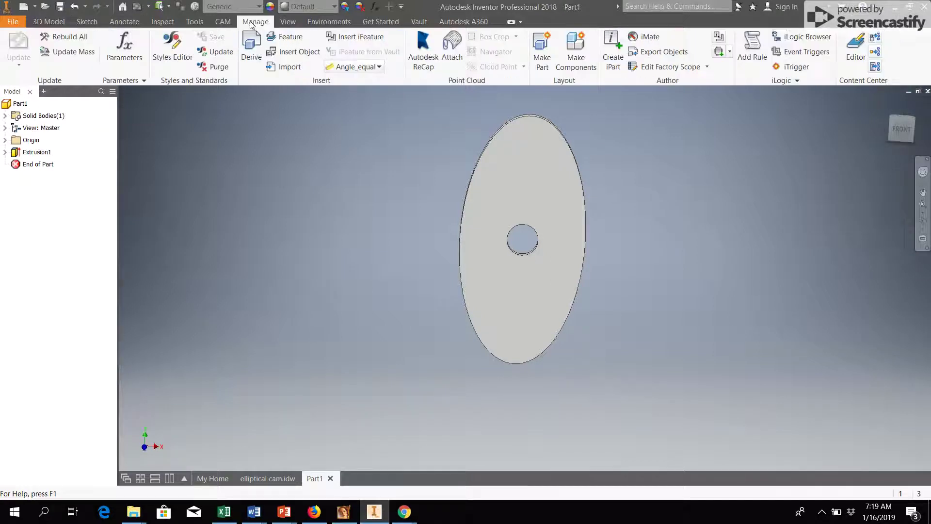
Change user parameter d's equation from 1.5 to 2 in the Parameters table.
click(125, 51)
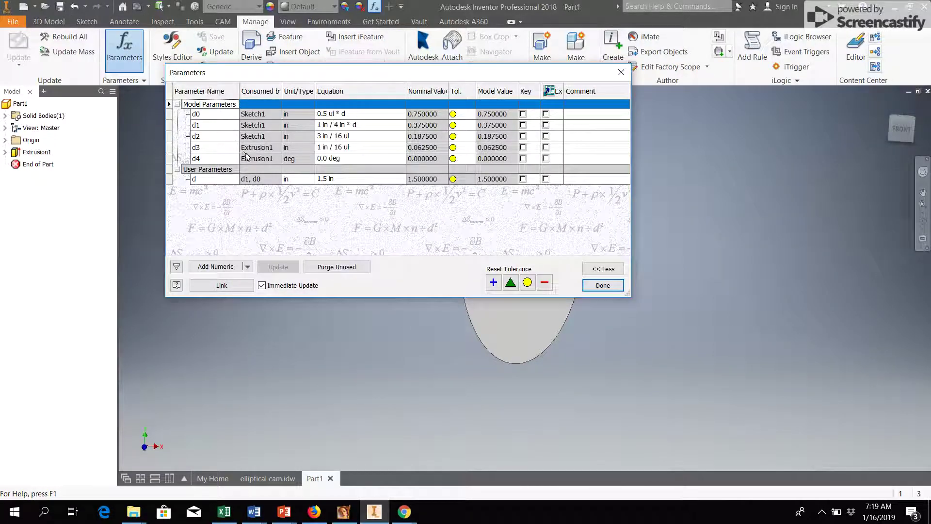
click(310, 179)
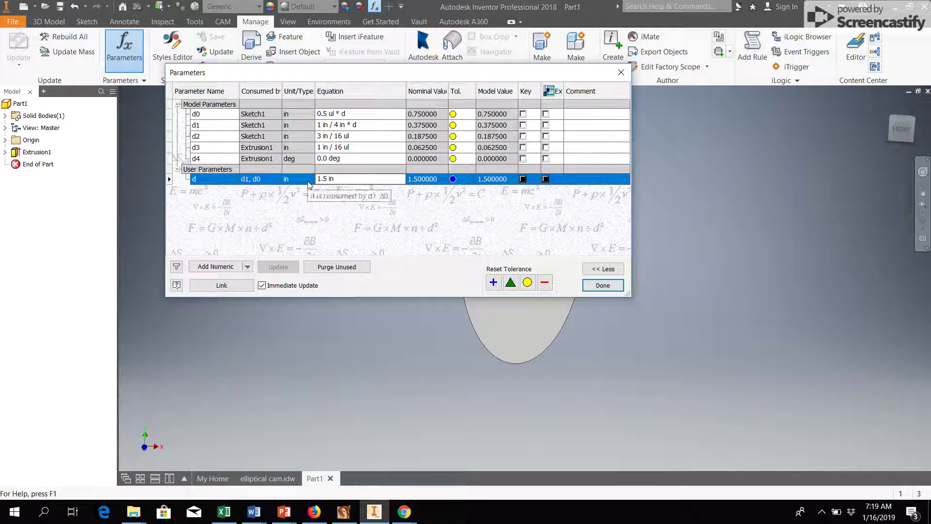
click(347, 181)
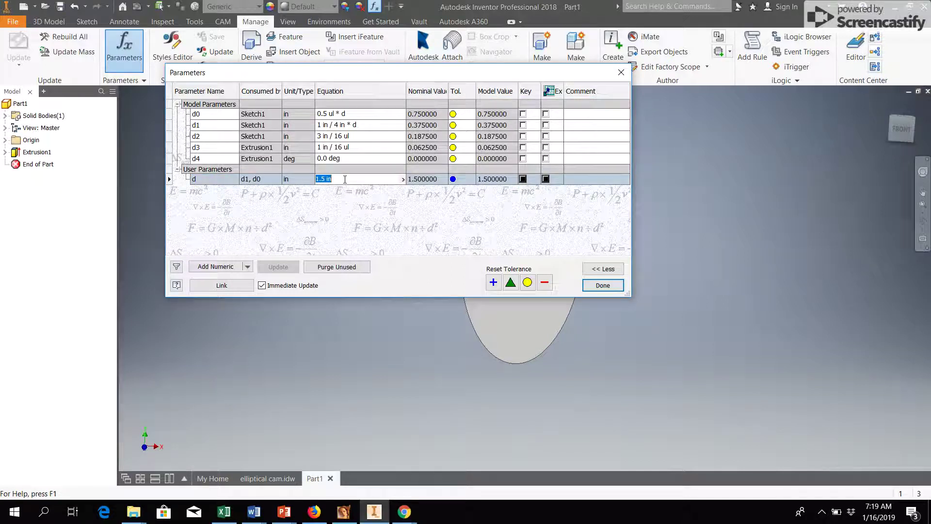
text(2)
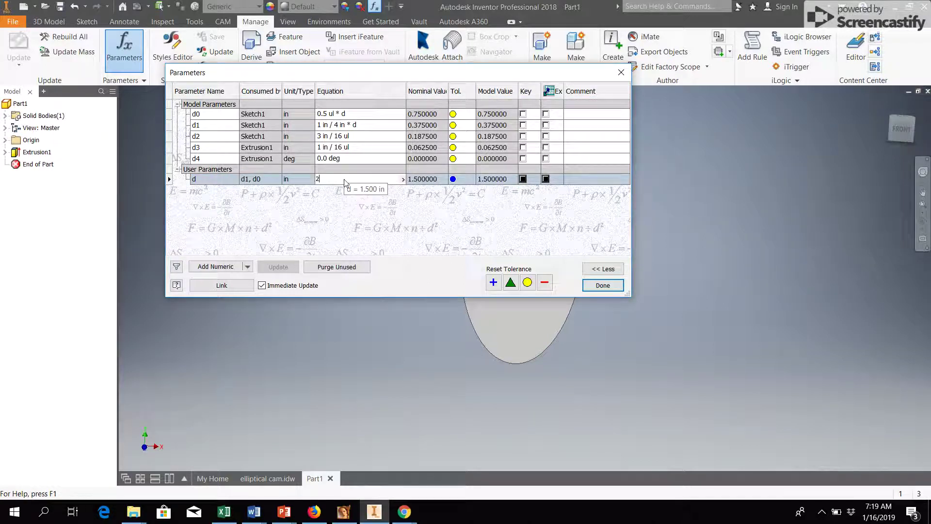
click(592, 288)
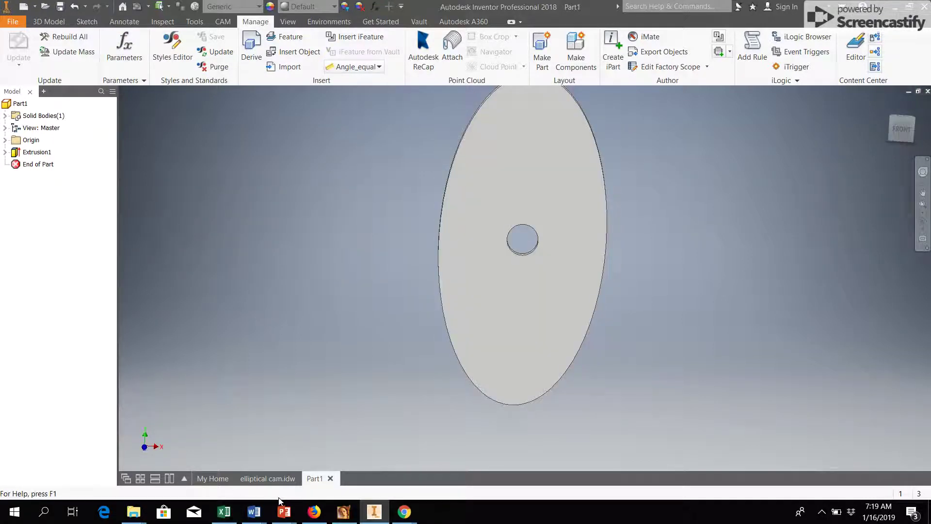
Orbit and zoom to inspect the enlarged disc and its thickness.
shift+middle_drag(449, 354, 482, 270)
scroll(516, 244, down, 2)
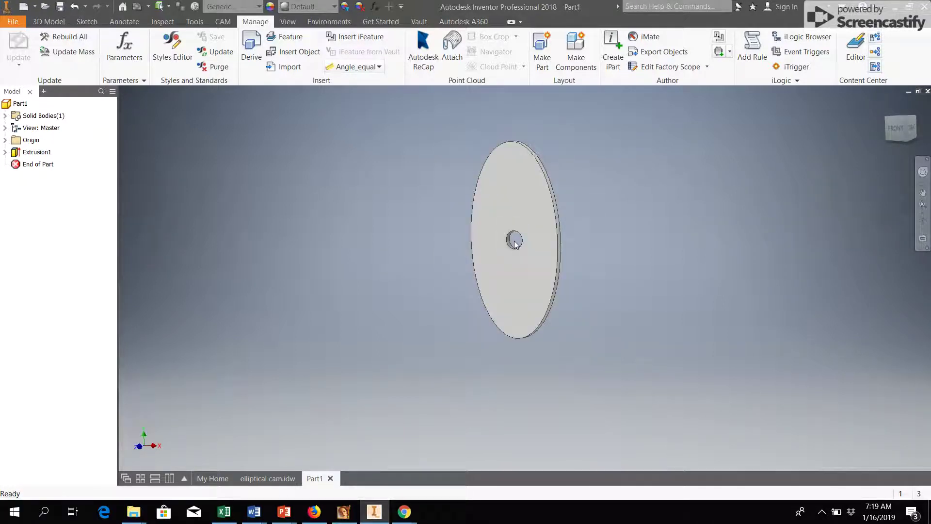
scroll(515, 244, up, 3)
scroll(515, 242, down, 4)
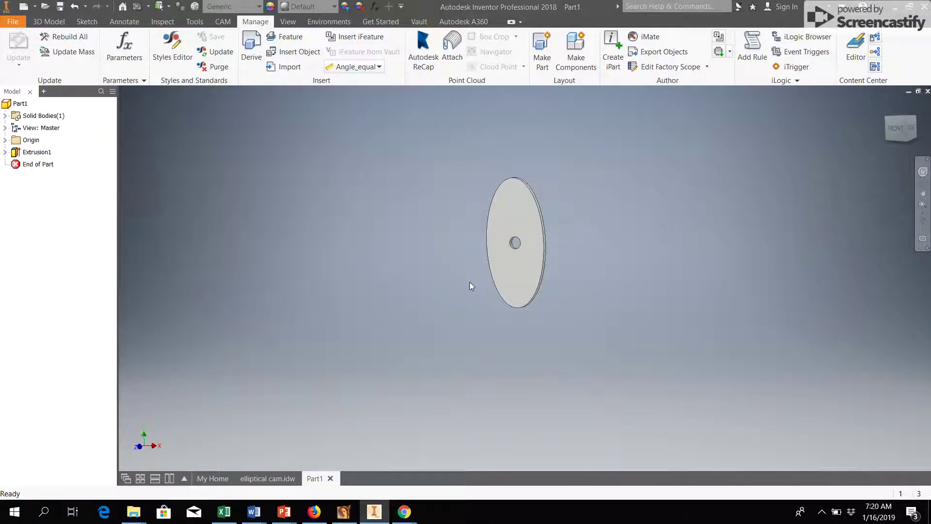
scroll(470, 286, down, 1)
scroll(470, 286, up, 1)
scroll(470, 293, down, 1)
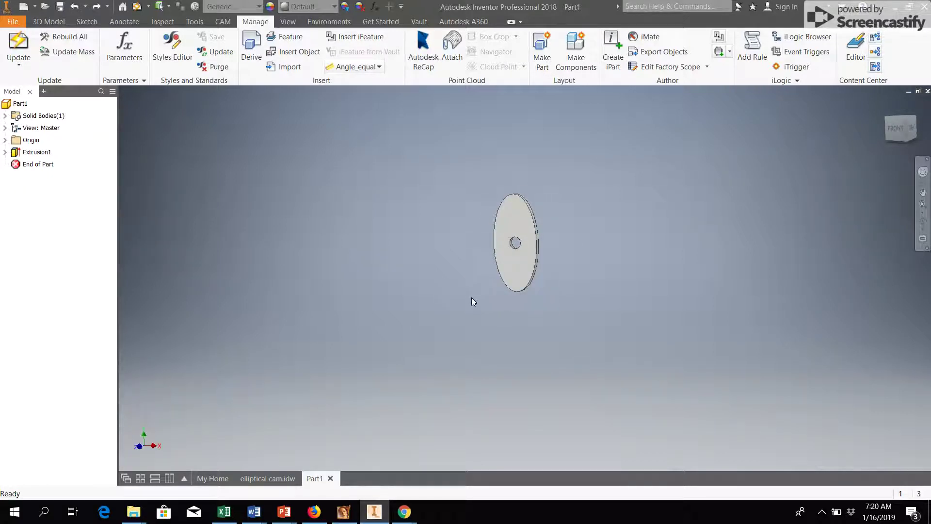
scroll(471, 298, up, 1)
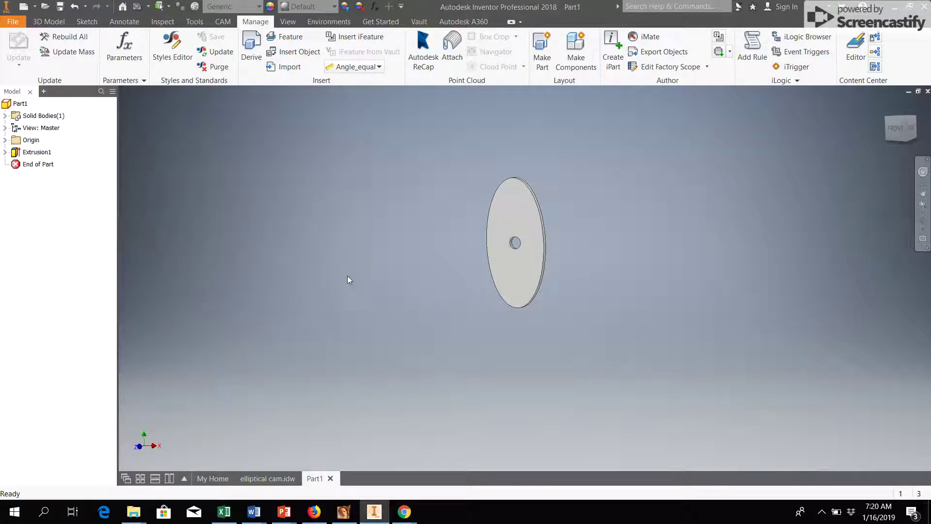
Rename the extrusion depth parameter d3 to 'thickness' and expand Extrusion1 in the browser.
click(126, 63)
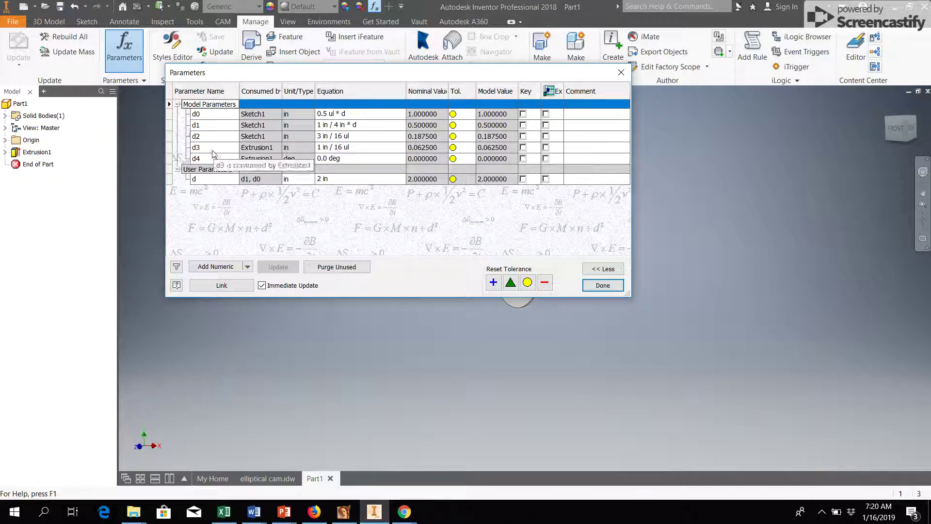
click(198, 148)
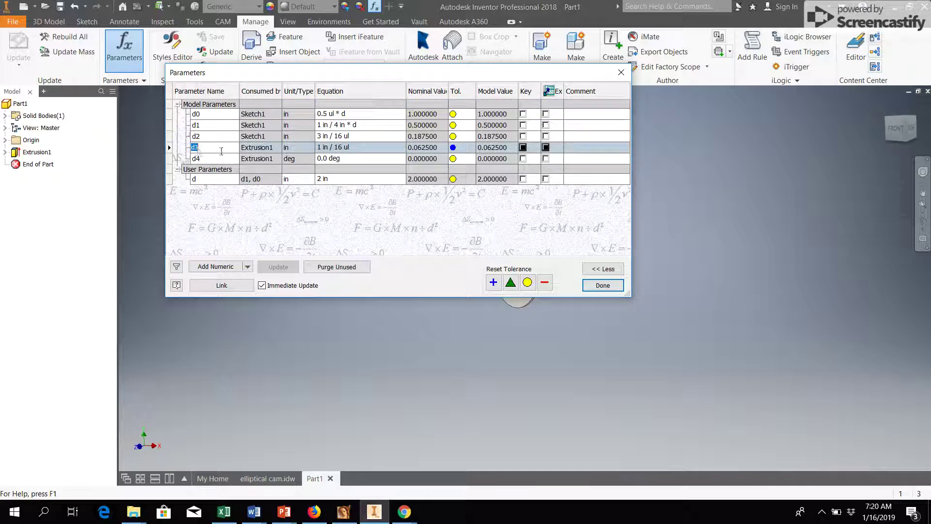
text(thickness)
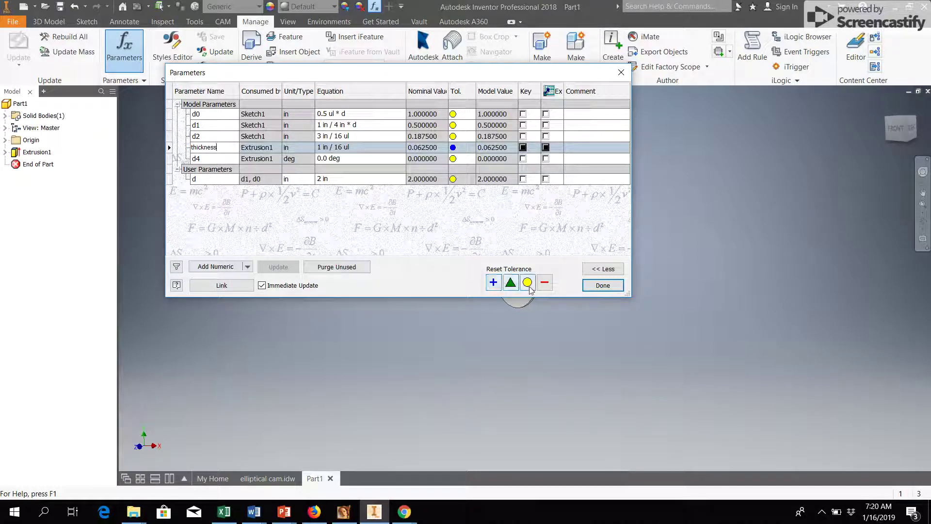
click(607, 288)
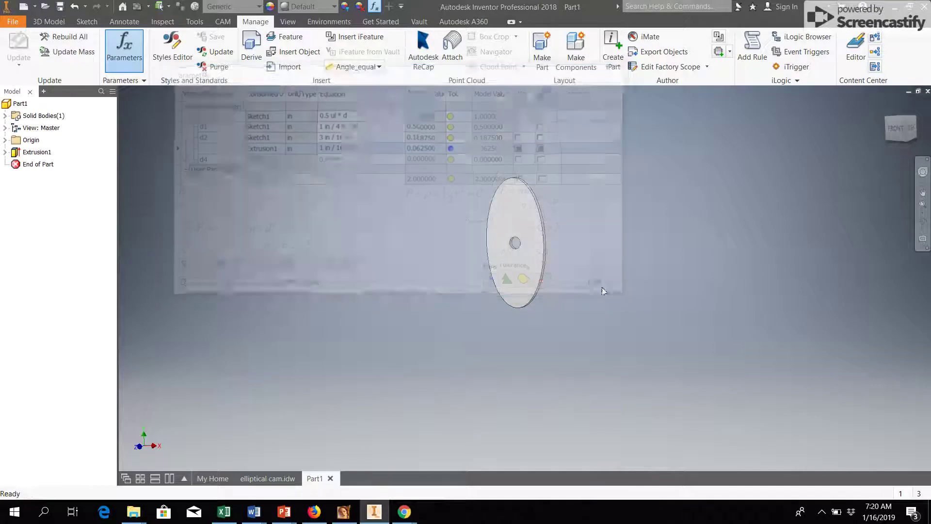
click(5, 152)
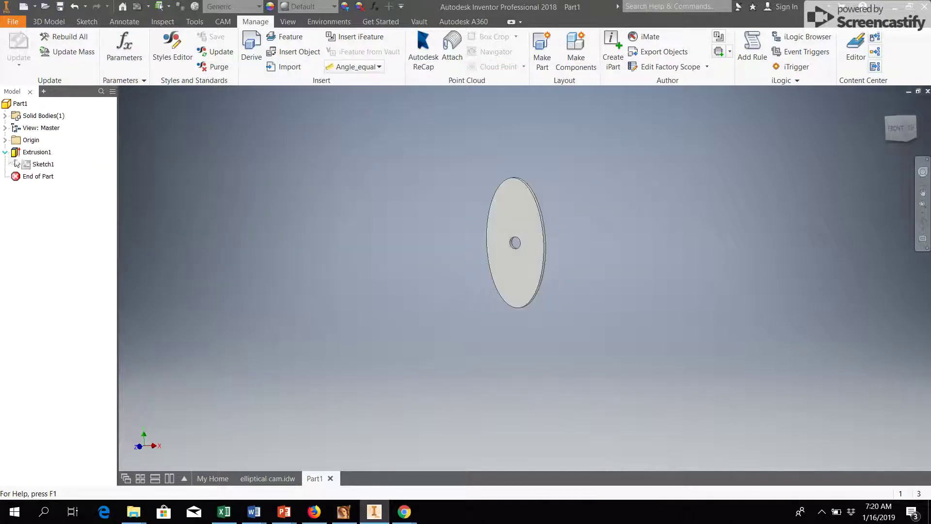
In Sketch1, redefine the .188 radius dimension as hole=3/16 and review it in Parameters.
double_click(44, 164)
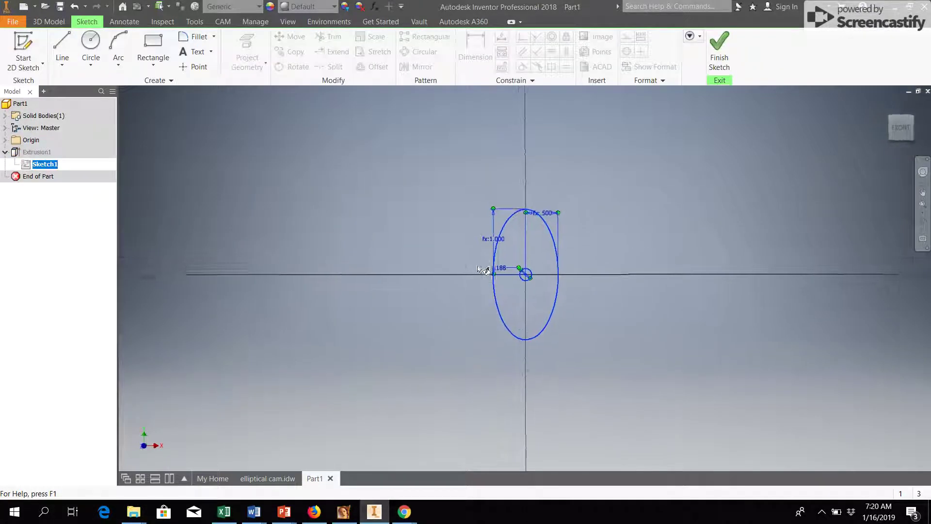
double_click(505, 271)
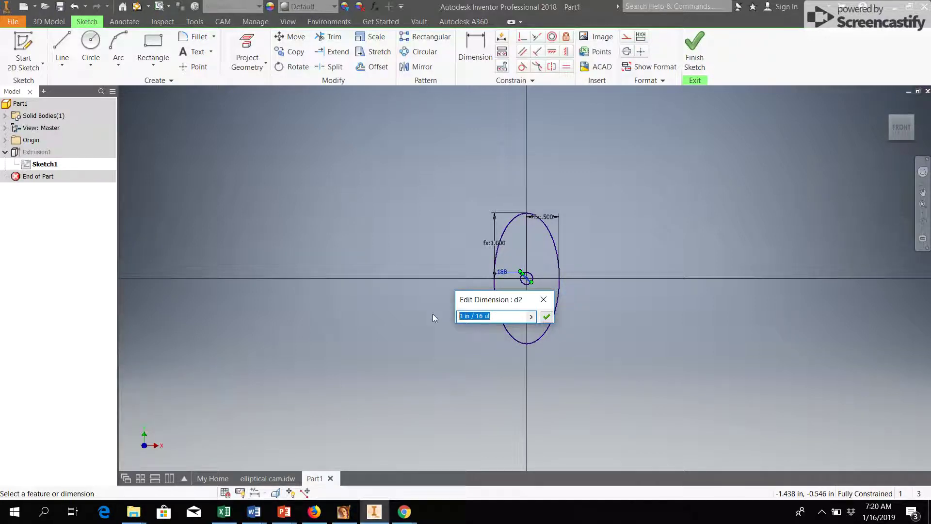
text(hole=3/16)
key(Return)
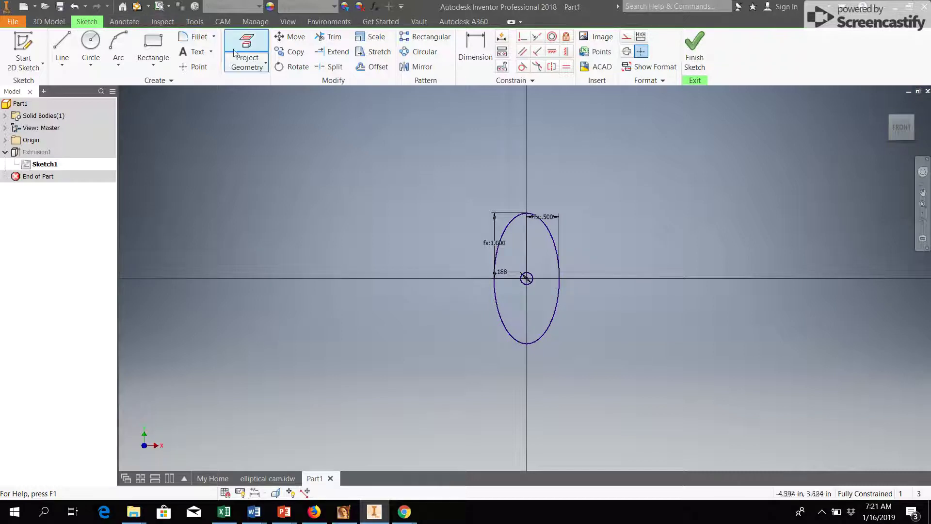
click(251, 25)
click(124, 48)
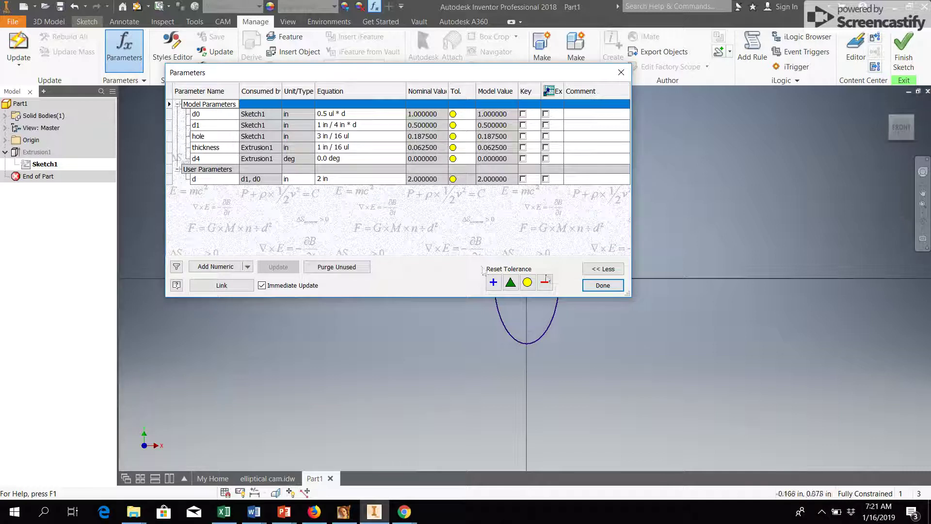
Close the Parameters table and finish Sketch1 to show the completed disc.
click(606, 285)
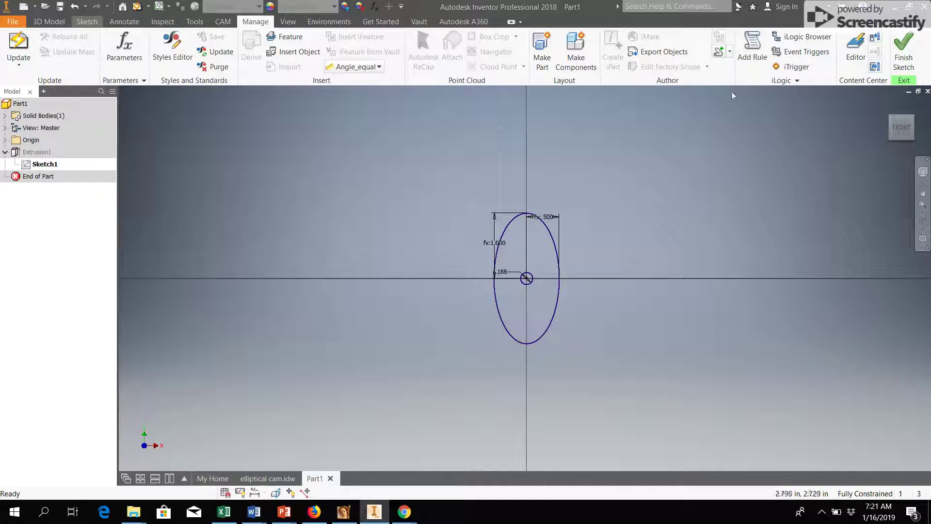
click(910, 37)
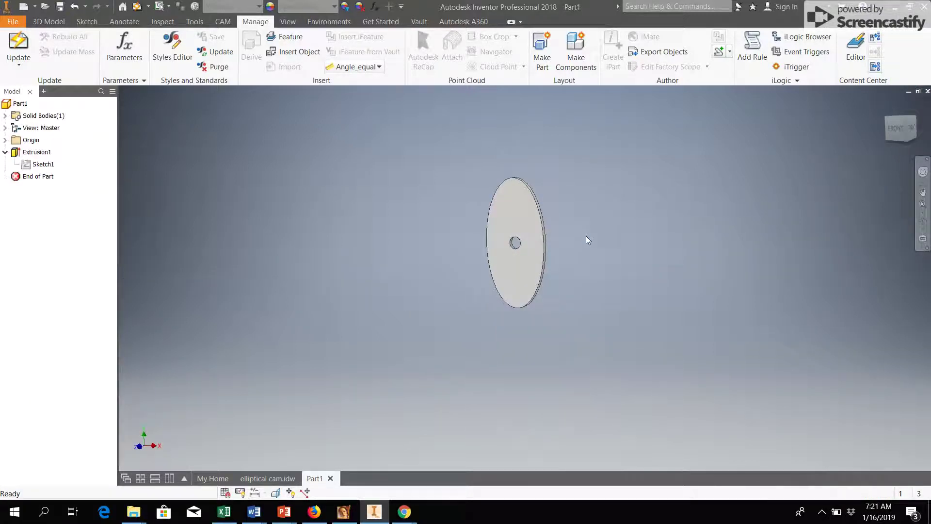